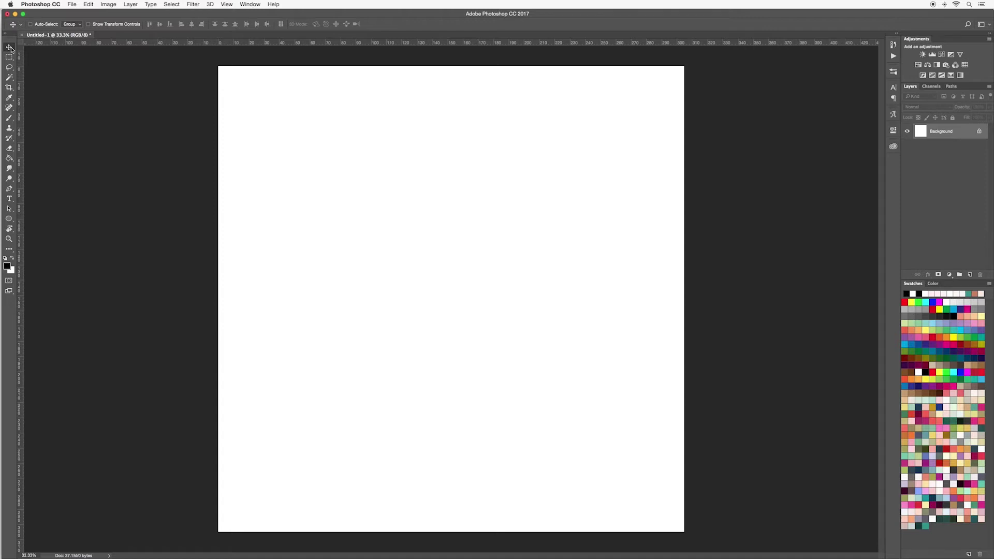
Start File > Place Embedded and select Peach Flower.png from the Peach Floral Clip Art folder.
{"action": "left_click", "coordinate": [73, 4]}
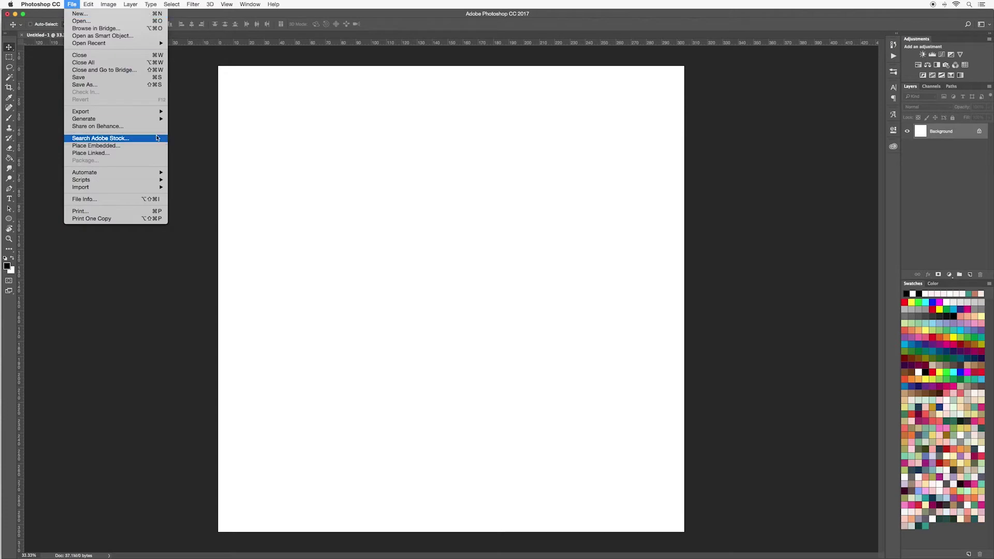
{"action": "left_click", "coordinate": [120, 148]}
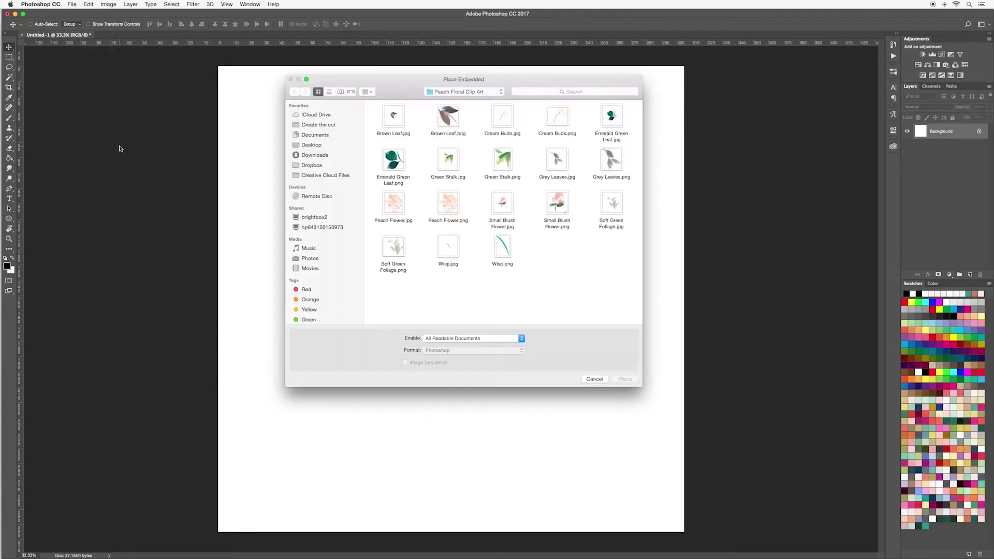
{"action": "left_click_drag", "start_coordinate": [407, 91], "coordinate": [402, 85]}
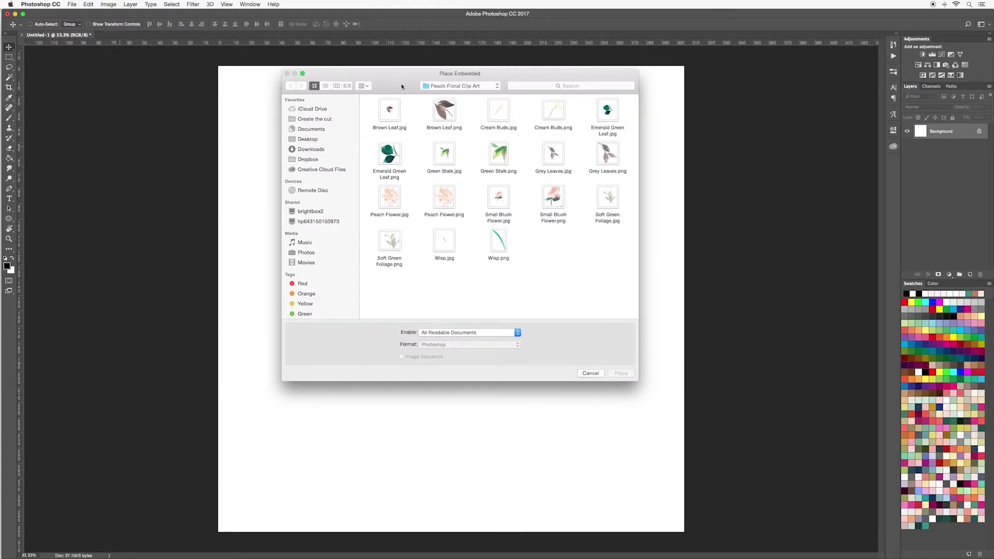
{"action": "left_click_drag", "start_coordinate": [402, 87], "coordinate": [397, 75]}
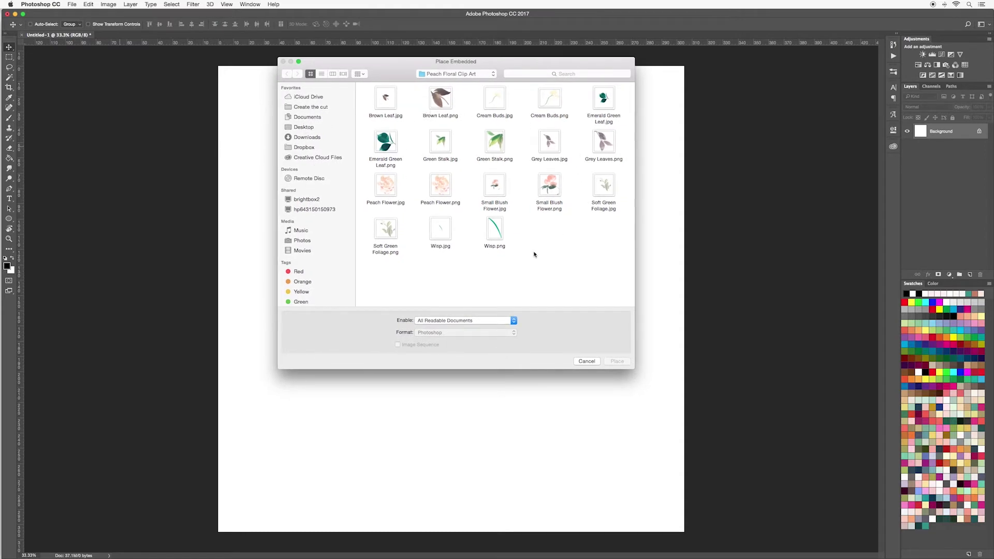
{"action": "left_click", "coordinate": [443, 189]}
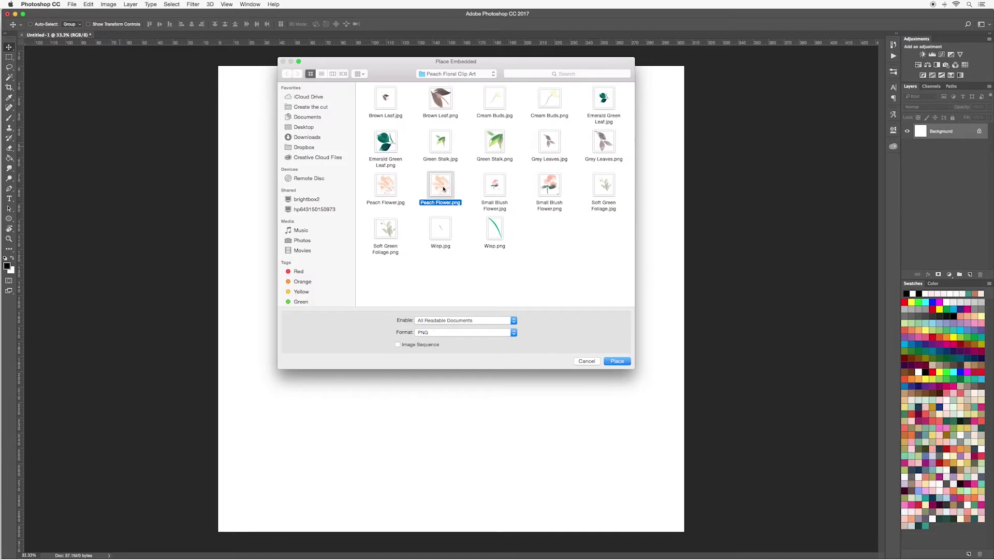
Place and commit the Peach Flower image, then drag it slightly up and left.
{"action": "left_click", "coordinate": [618, 361]}
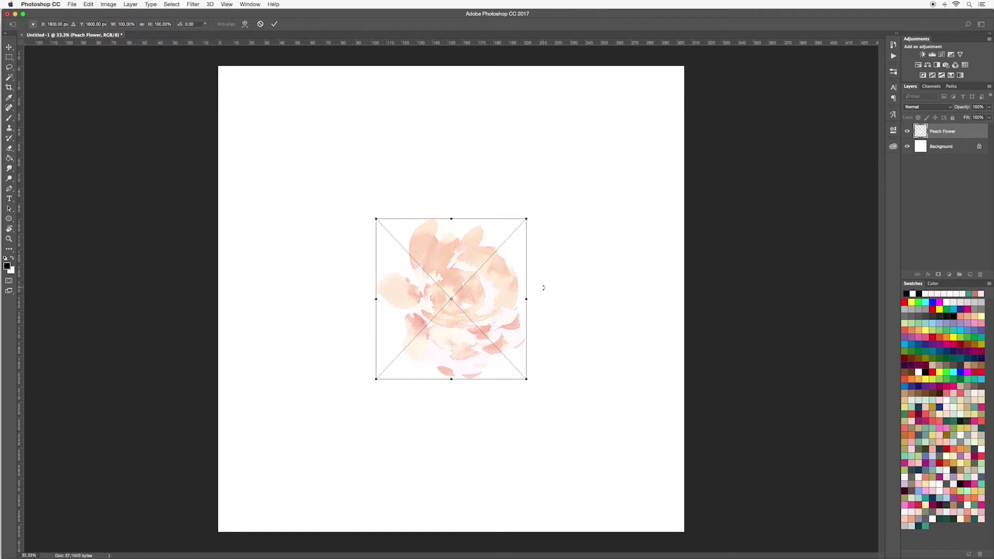
{"action": "left_click", "coordinate": [275, 24]}
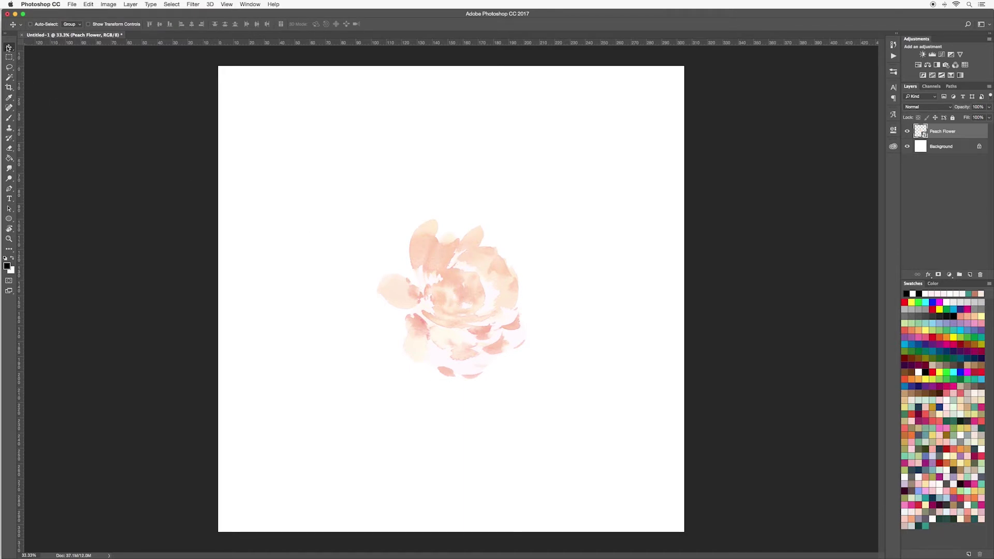
{"action": "left_click_drag", "start_coordinate": [467, 284], "coordinate": [490, 265]}
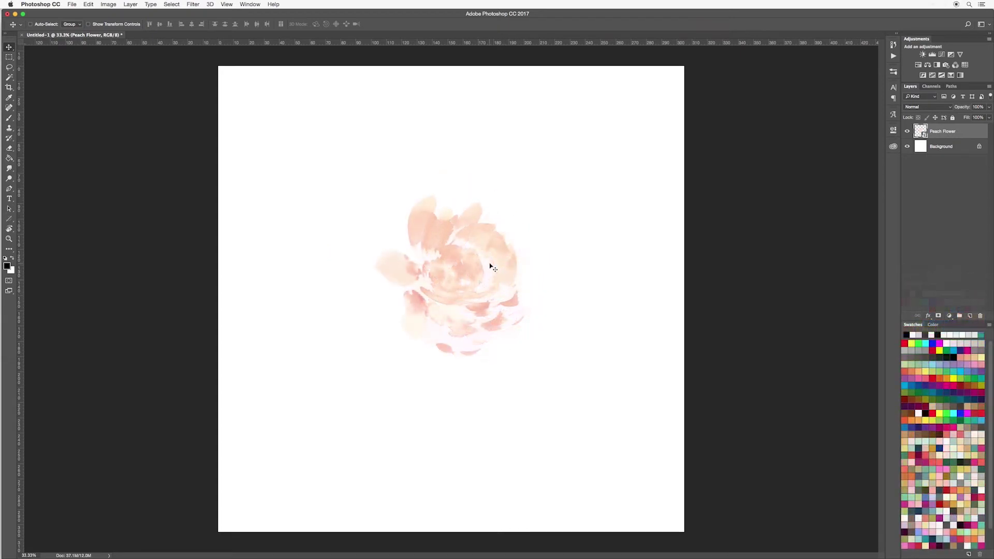
With the Zoom tool, zoom in on the flower to 100%, then back out to 50%.
{"action": "left_click", "coordinate": [9, 239]}
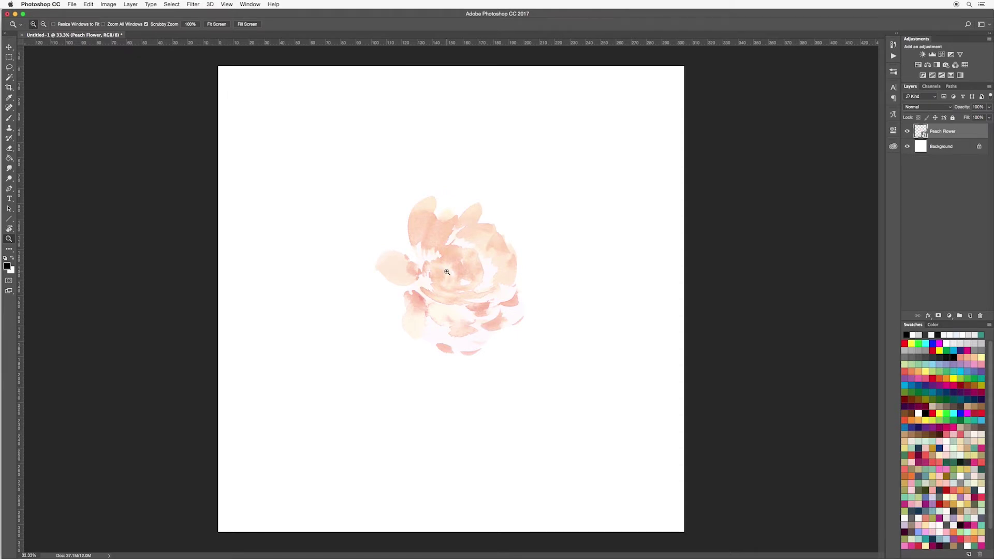
{"action": "left_click", "coordinate": [483, 271]}
{"action": "left_click_drag", "start_coordinate": [483, 271], "coordinate": [480, 271]}
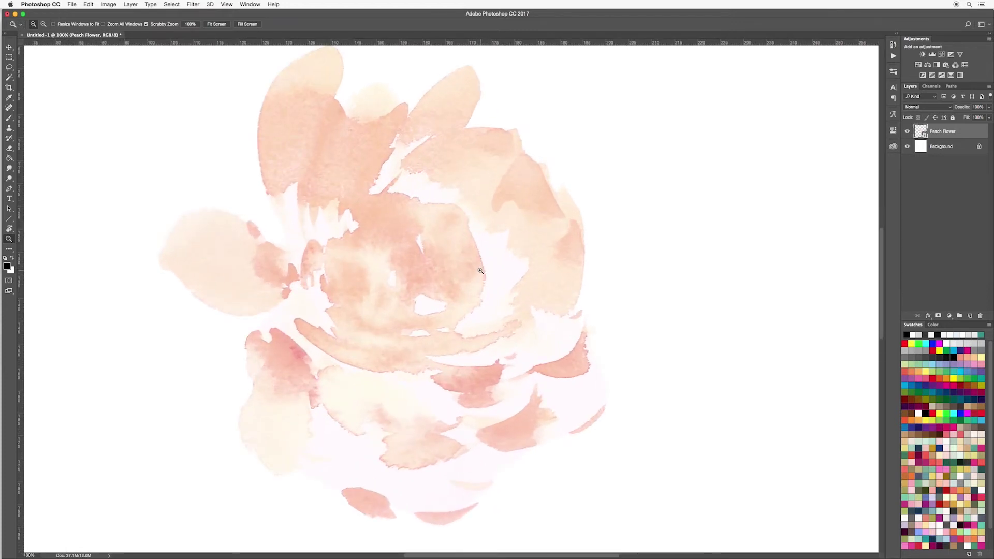
{"action": "left_click", "coordinate": [44, 24]}
{"action": "left_click_drag", "start_coordinate": [445, 251], "coordinate": [446, 253]}
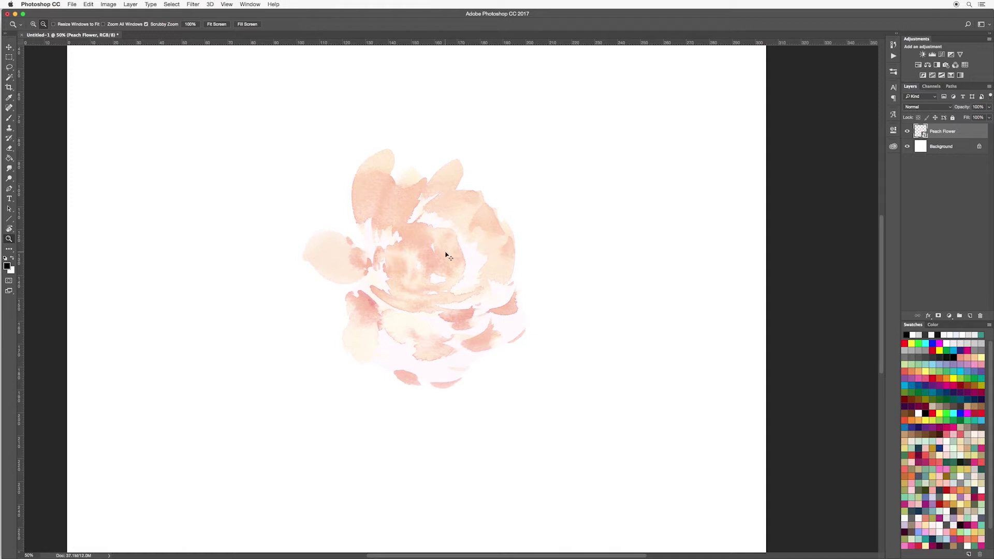
Zoom to 200% on the flower and back out, then move it slightly down and right.
{"action": "key", "text": "super+equal"}
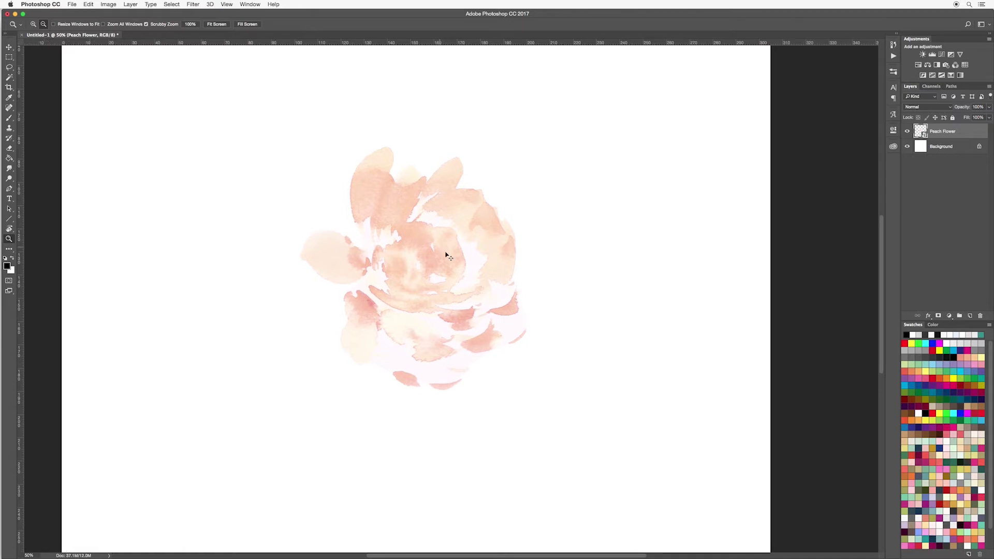
{"action": "key", "text": "super+equal"}
{"action": "key", "text": "super+equal"}
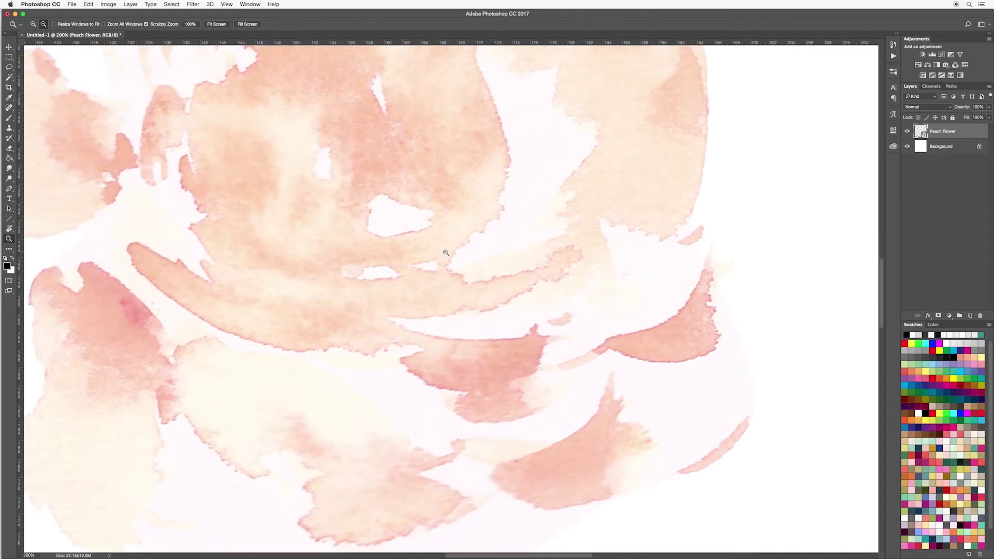
{"action": "left_click", "coordinate": [446, 252]}
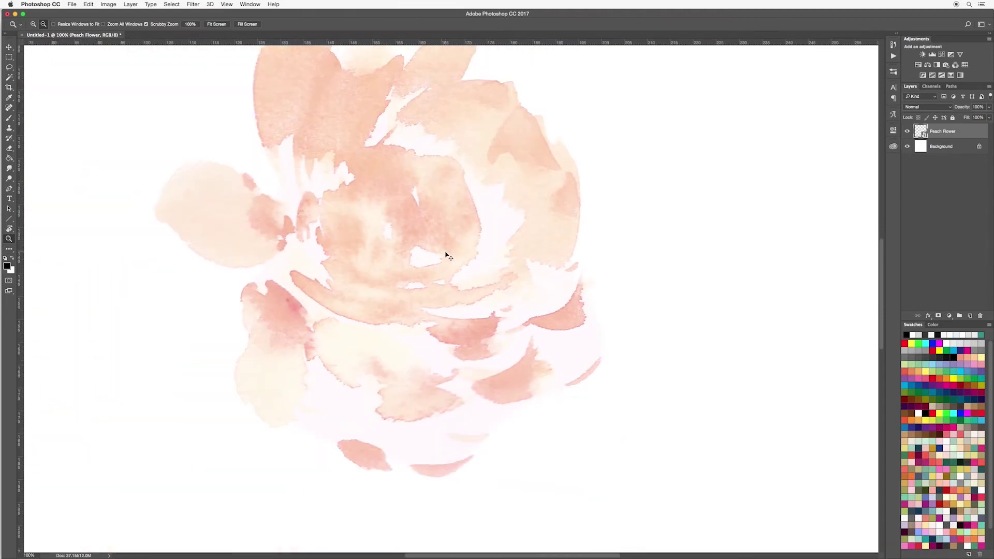
{"action": "left_click", "coordinate": [446, 253]}
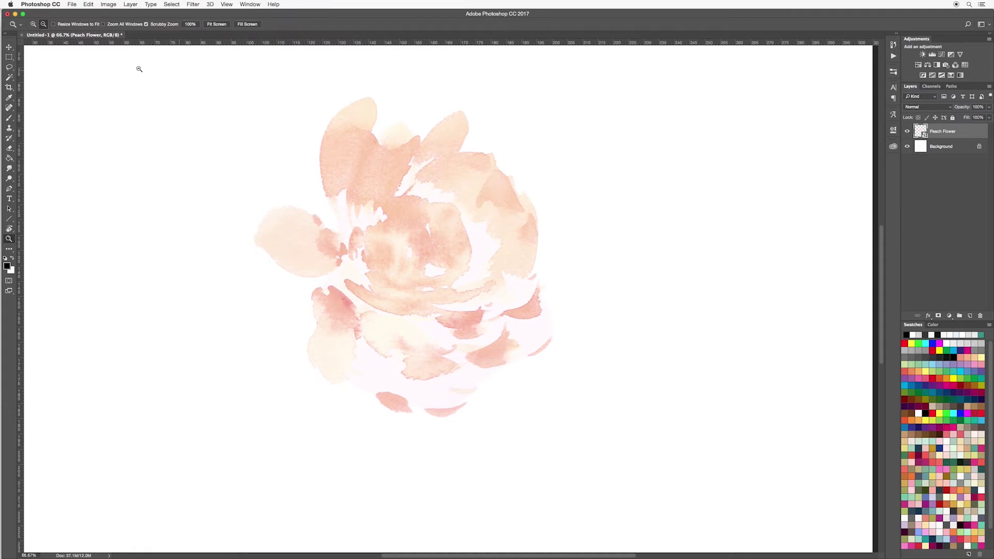
{"action": "left_click", "coordinate": [9, 47]}
{"action": "left_click_drag", "start_coordinate": [407, 223], "coordinate": [424, 238]}
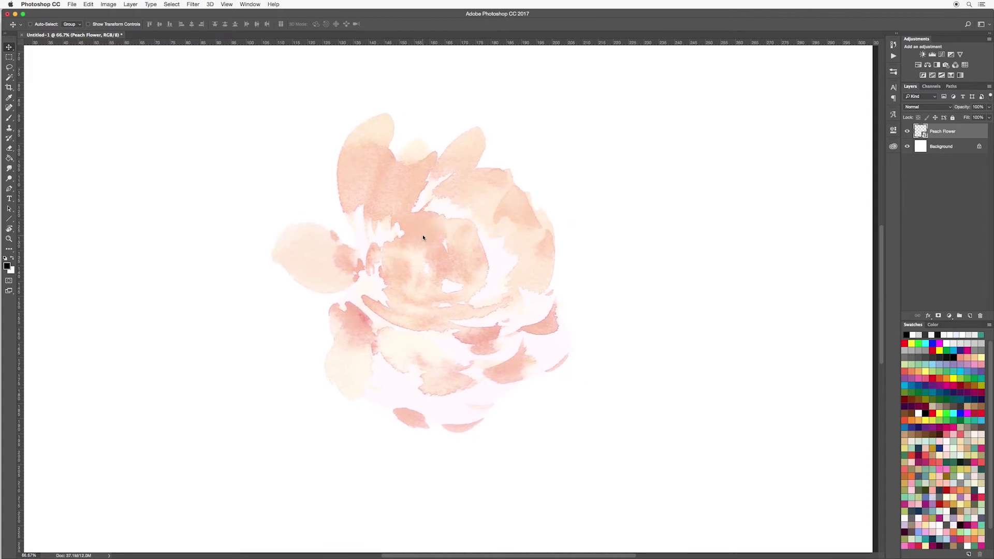
Switch to the Hand tool and pan the view around the peach flower.
{"action": "left_click", "coordinate": [10, 231]}
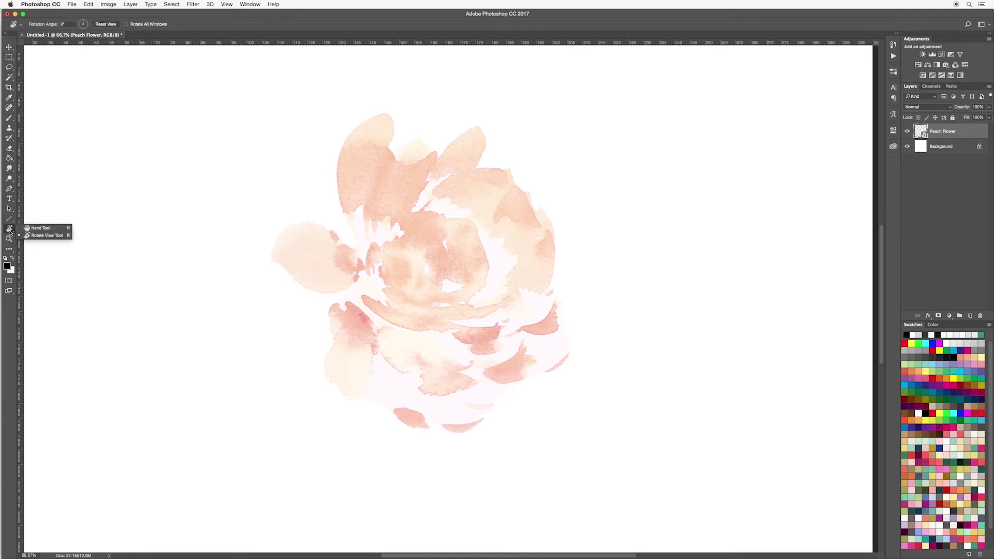
{"action": "left_click", "coordinate": [39, 229]}
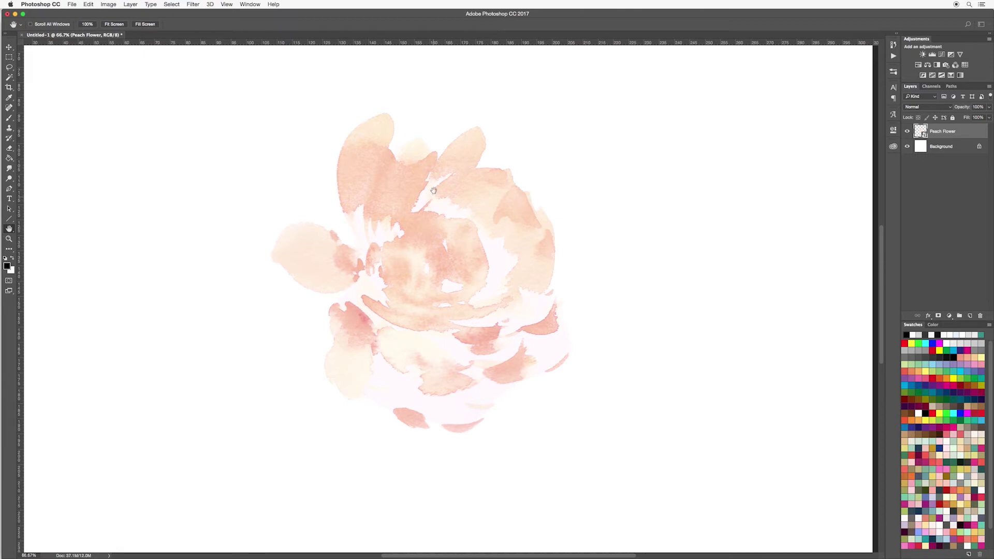
{"action": "left_click_drag", "start_coordinate": [416, 157], "coordinate": [409, 259]}
{"action": "left_click_drag", "start_coordinate": [396, 171], "coordinate": [280, 135]}
{"action": "left_click_drag", "start_coordinate": [404, 340], "coordinate": [304, 231]}
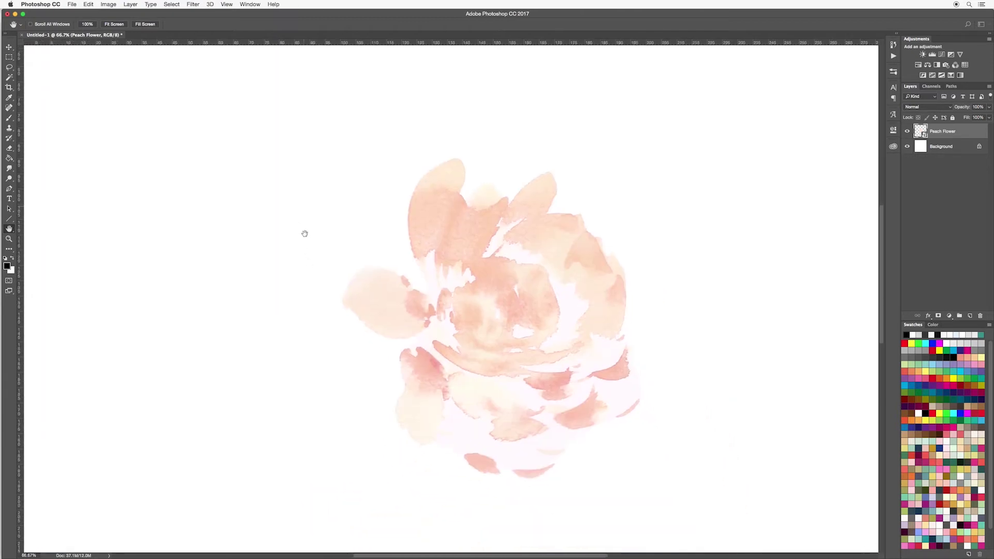
{"action": "left_click_drag", "start_coordinate": [469, 422], "coordinate": [364, 399]}
{"action": "left_click_drag", "start_coordinate": [399, 350], "coordinate": [508, 366]}
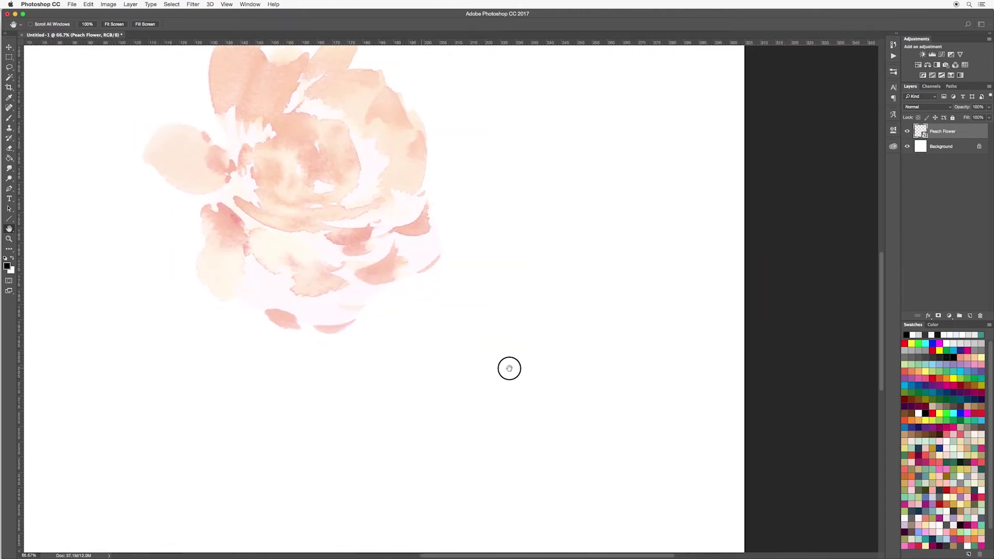
{"action": "left_click_drag", "start_coordinate": [453, 287], "coordinate": [443, 368]}
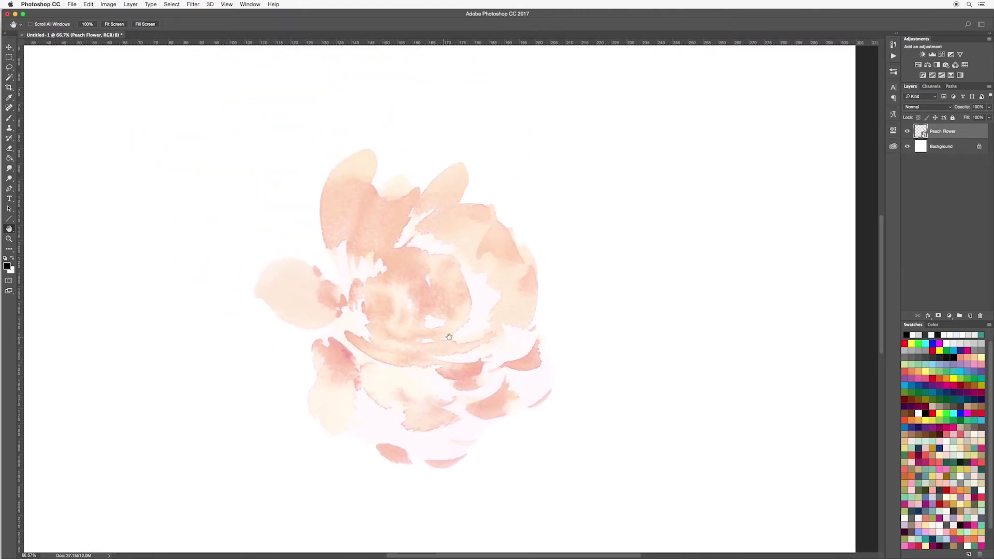
{"action": "left_click_drag", "start_coordinate": [450, 320], "coordinate": [426, 315]}
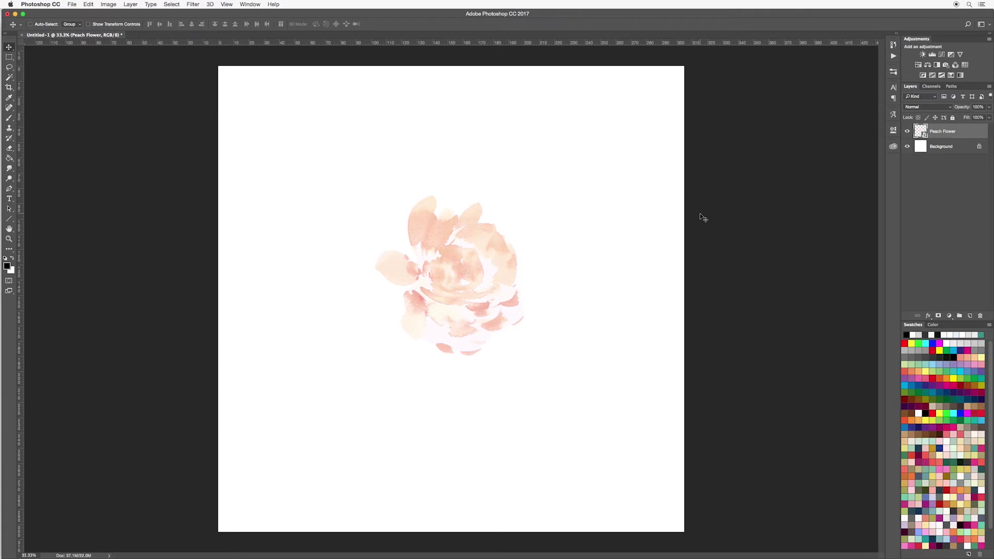
Place Green Stalk.png, commit it, and drag it below-right of the peach flower.
{"action": "left_click", "coordinate": [72, 4]}
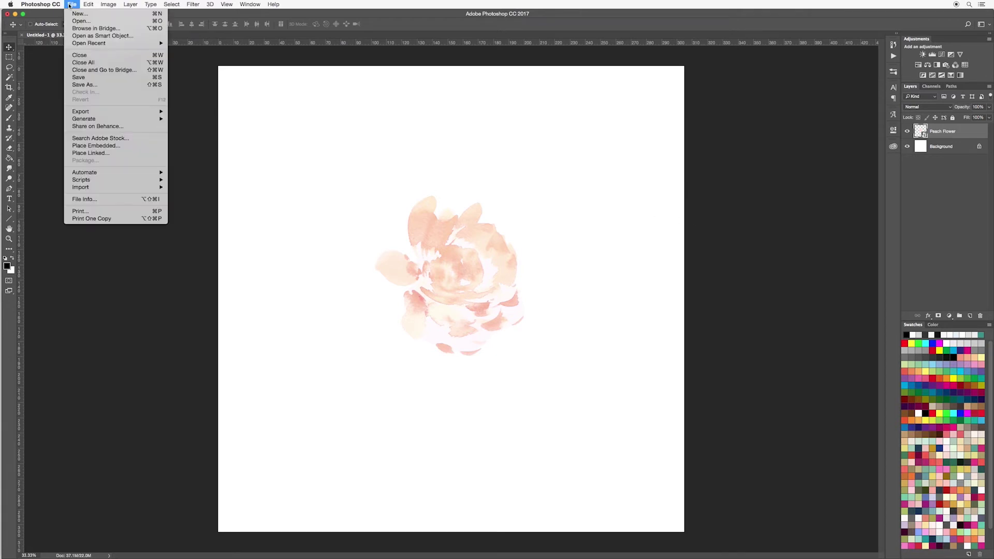
{"action": "left_click", "coordinate": [95, 145]}
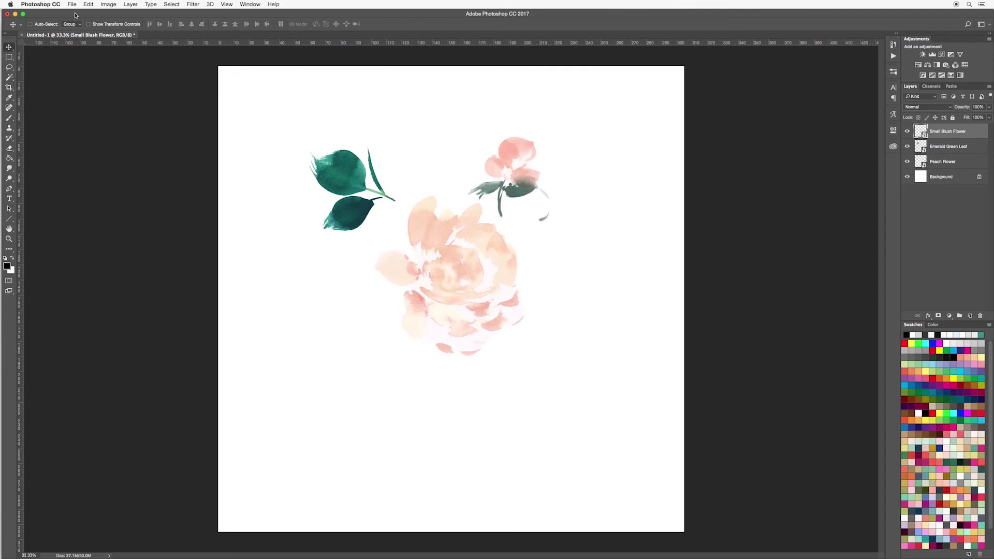
{"action": "left_click", "coordinate": [72, 4]}
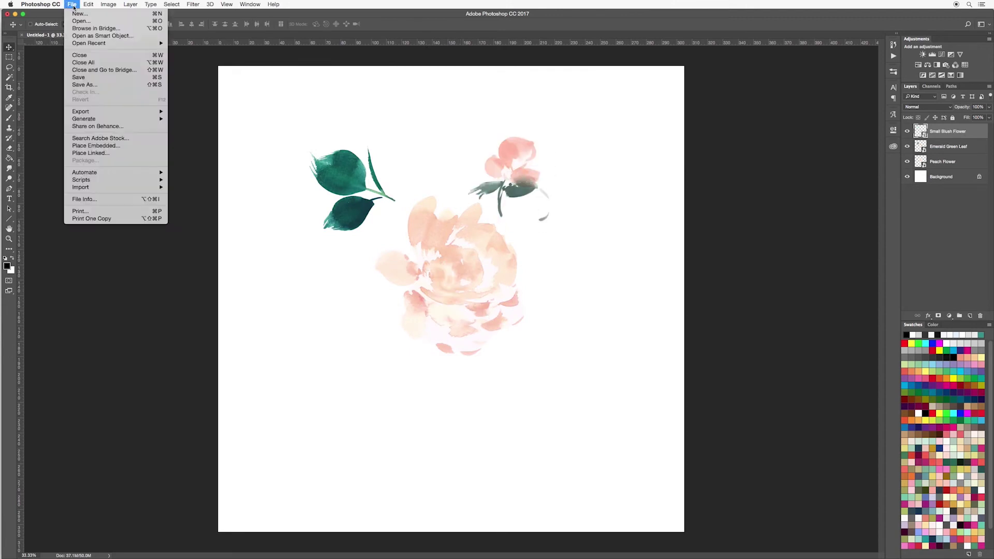
{"action": "left_click", "coordinate": [95, 146]}
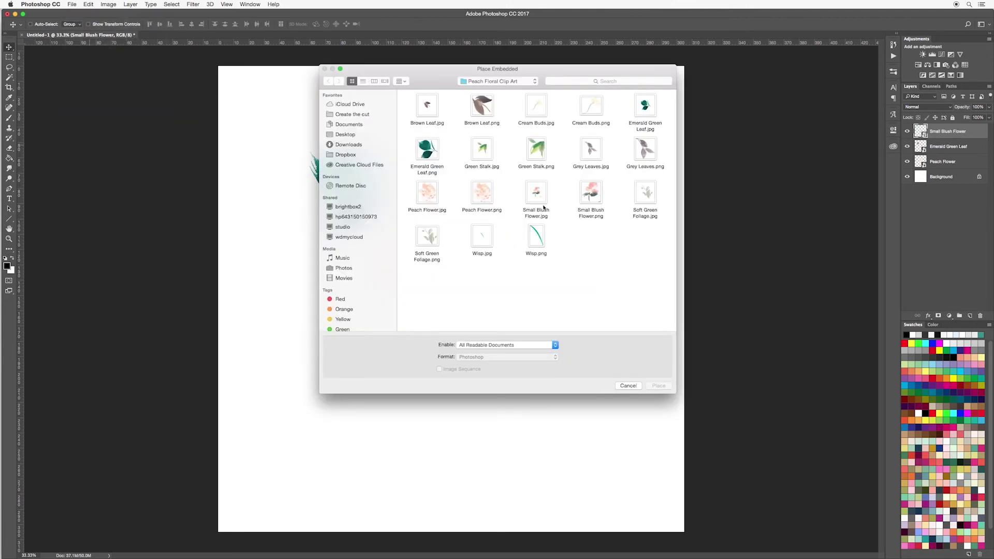
{"action": "left_click", "coordinate": [537, 151]}
{"action": "left_click", "coordinate": [657, 386]}
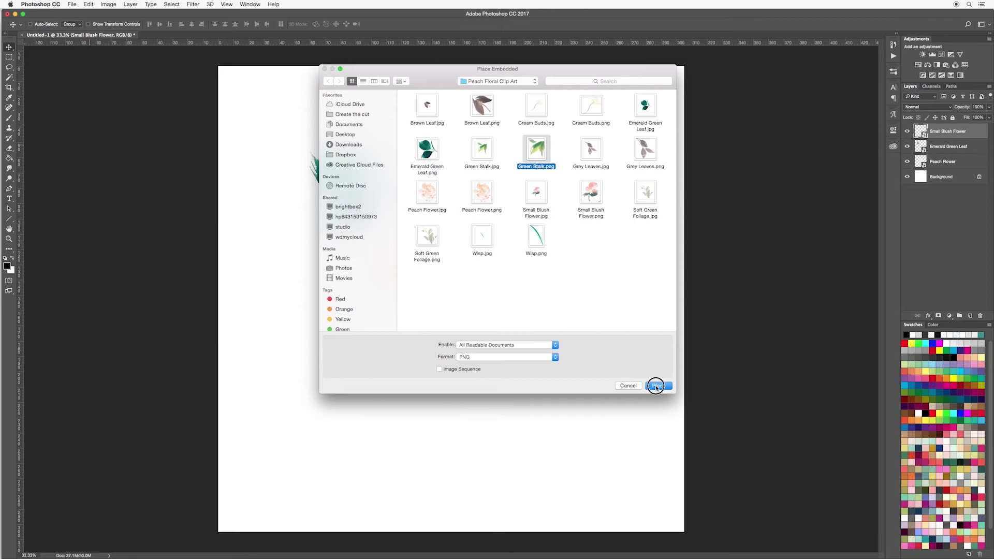
{"action": "key", "text": "Return"}
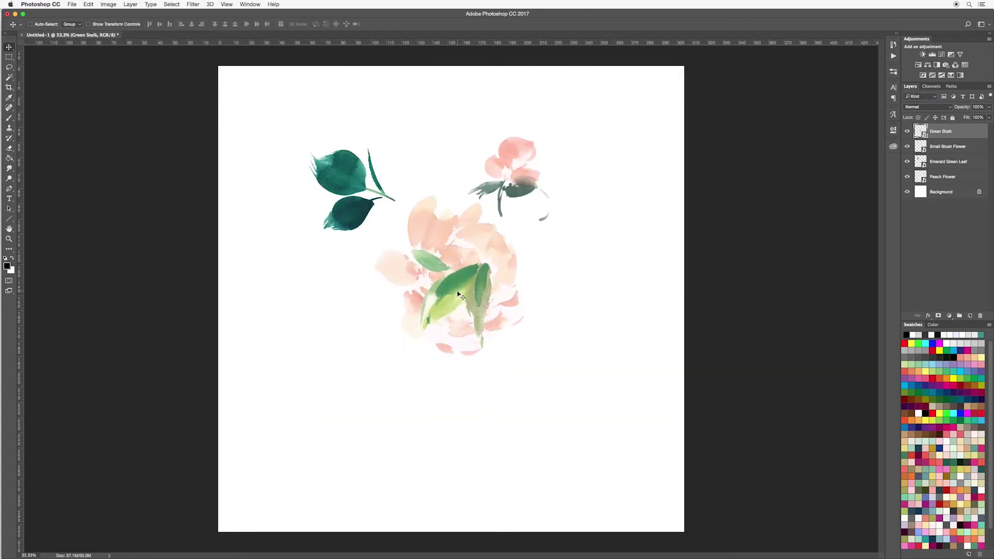
{"action": "left_click_drag", "start_coordinate": [458, 294], "coordinate": [559, 385]}
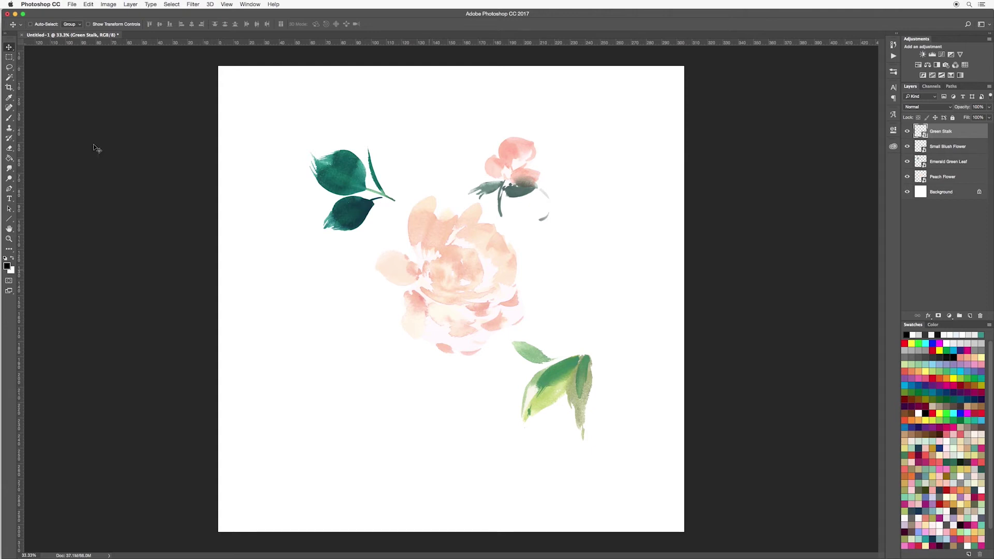
{"action": "left_click", "coordinate": [89, 5]}
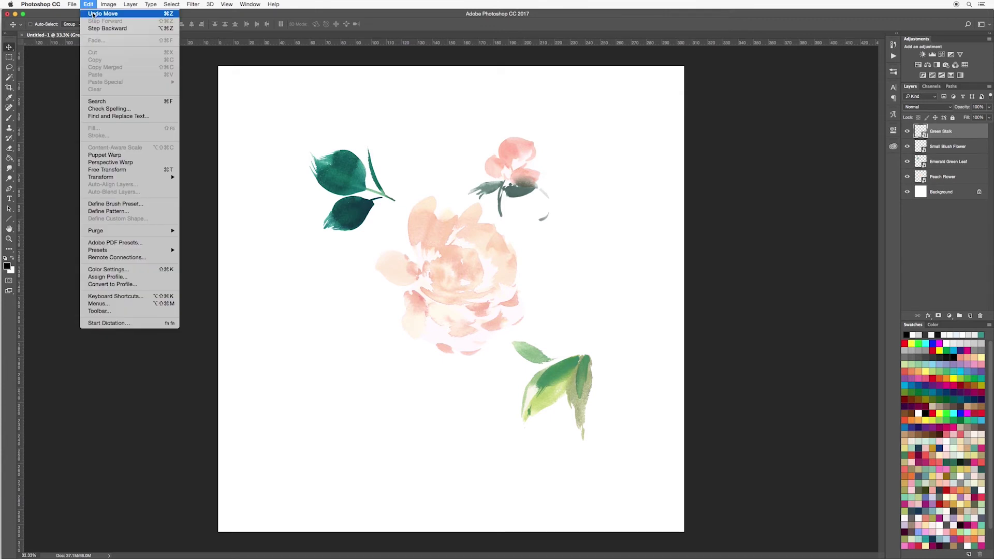
{"action": "left_click", "coordinate": [94, 14]}
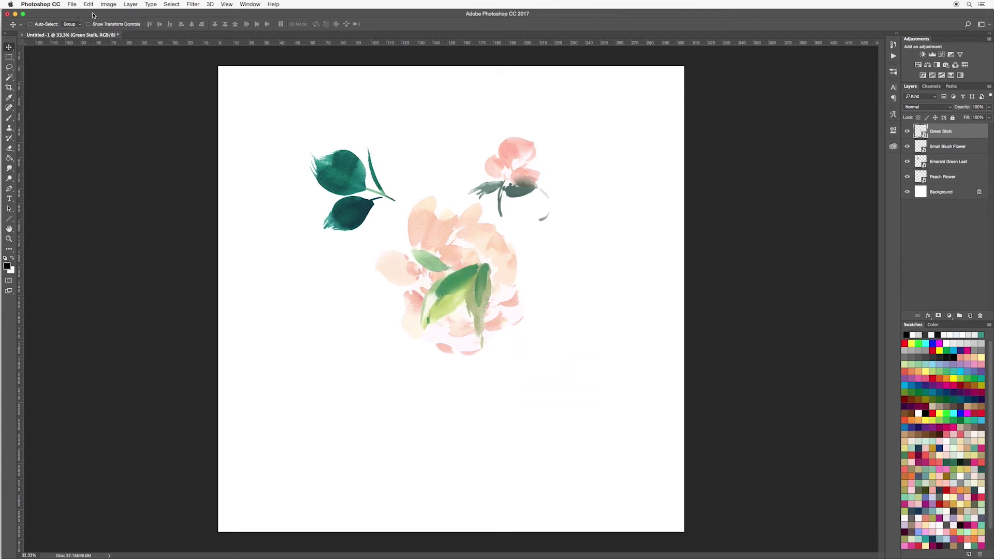
{"action": "left_click", "coordinate": [91, 5]}
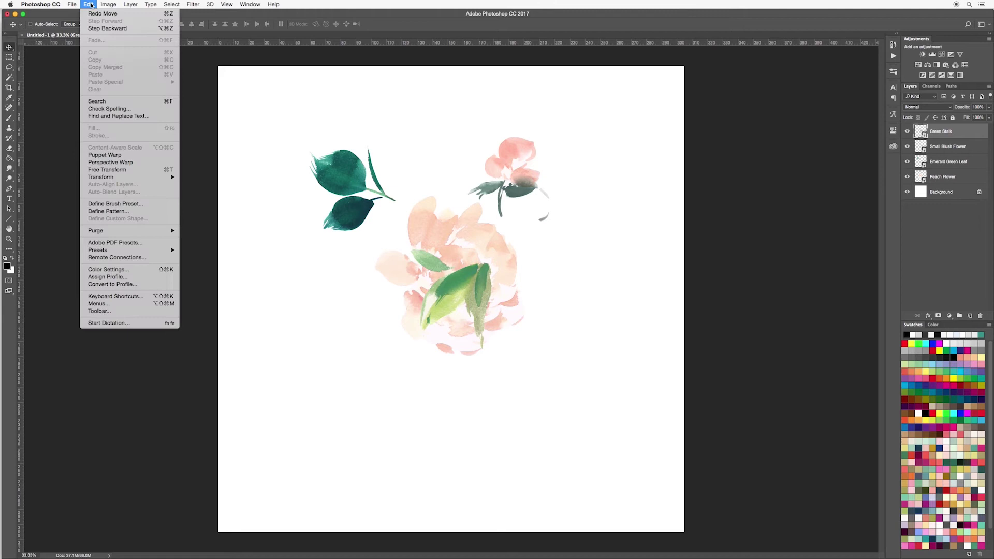
{"action": "left_click", "coordinate": [94, 14]}
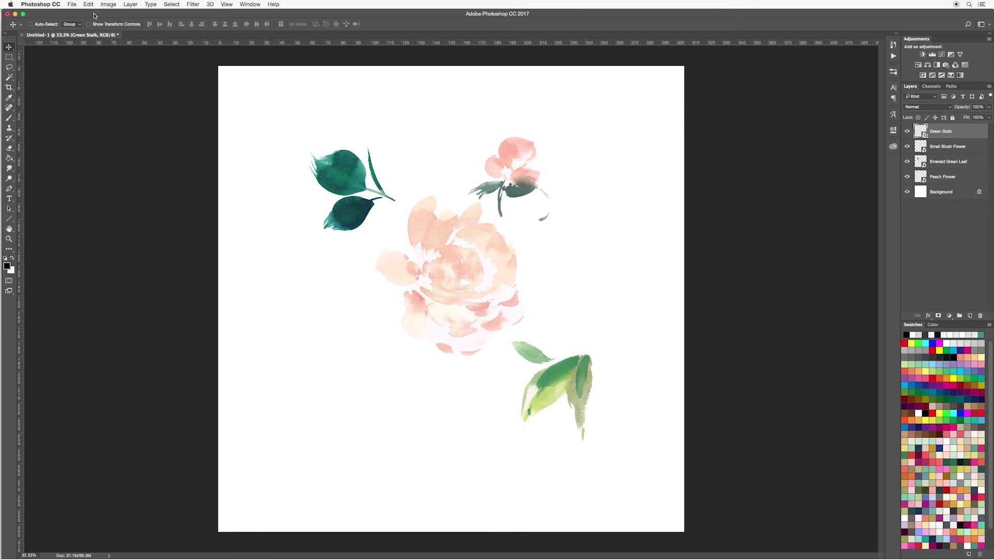
Step backward four times, removing the Green Stalk leaves and the small blush flower.
{"action": "left_click", "coordinate": [89, 4]}
{"action": "left_click", "coordinate": [97, 29]}
{"action": "left_click", "coordinate": [89, 5]}
{"action": "left_click", "coordinate": [98, 30]}
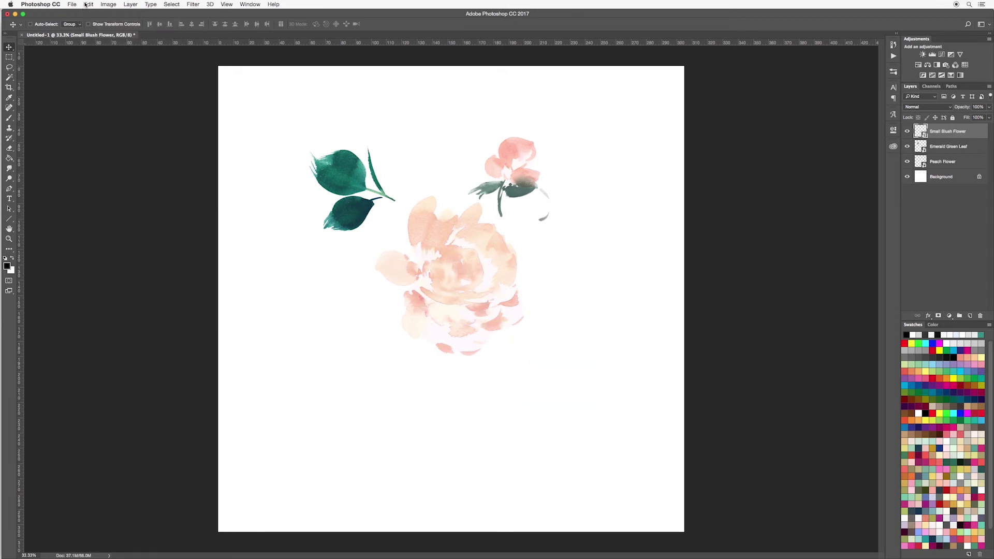
{"action": "left_click", "coordinate": [86, 5]}
{"action": "left_click", "coordinate": [90, 29]}
{"action": "left_click", "coordinate": [88, 5]}
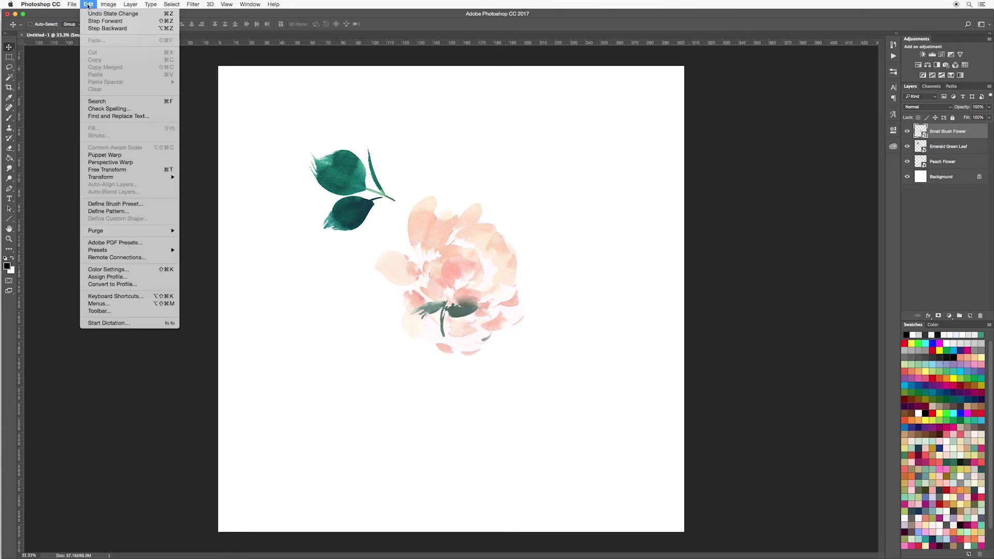
{"action": "left_click", "coordinate": [93, 28]}
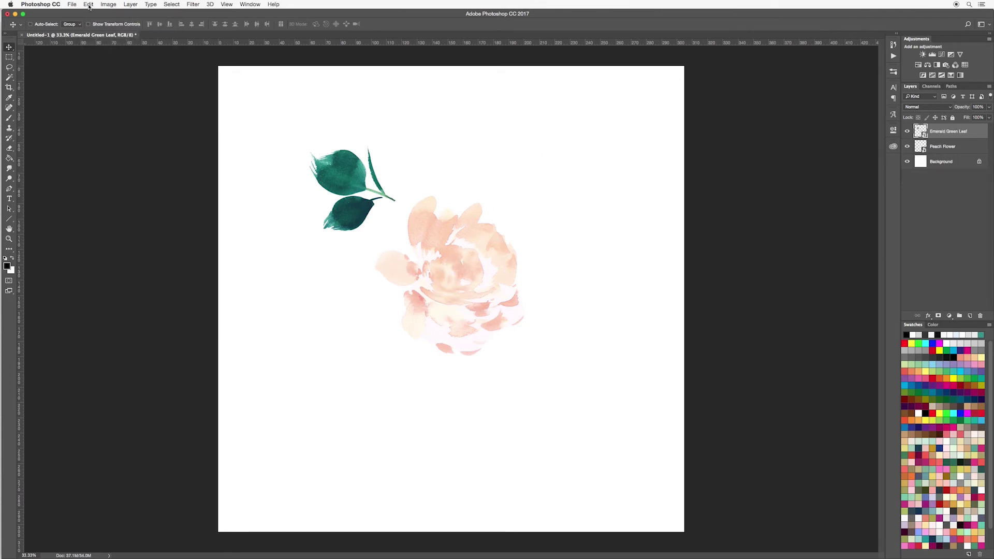
Step forward three times to restore them, then step back once to remove the Green Stalk.
{"action": "left_click", "coordinate": [88, 4]}
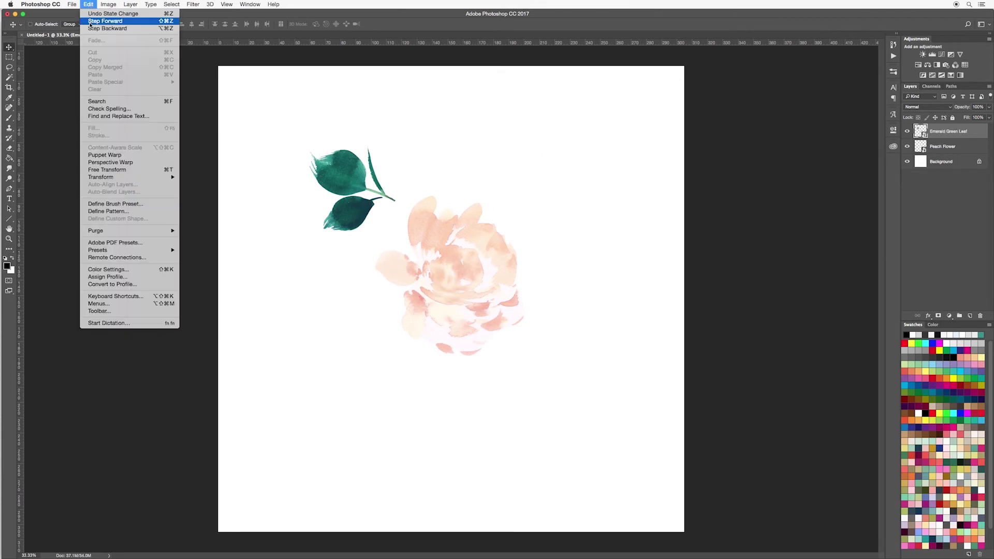
{"action": "left_click", "coordinate": [93, 22]}
{"action": "left_click", "coordinate": [85, 5]}
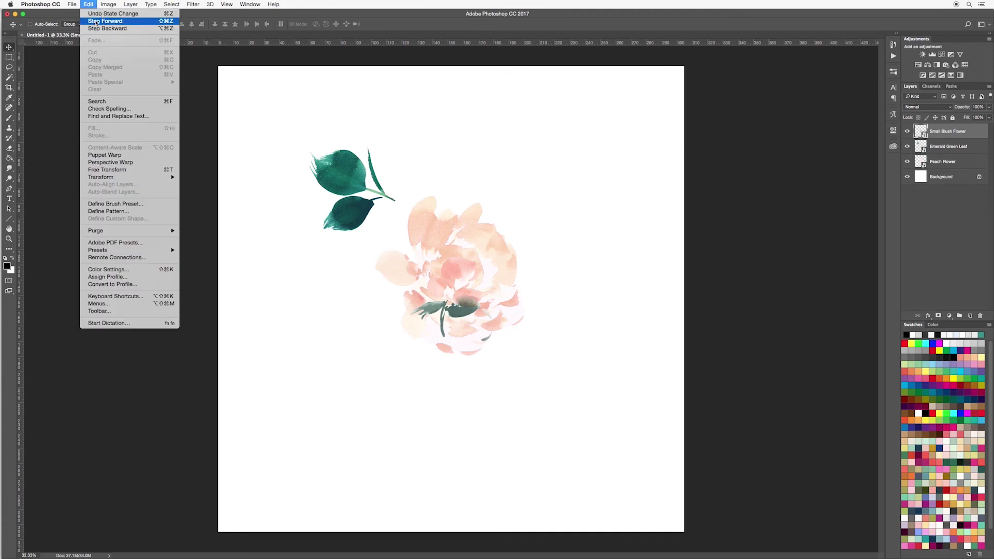
{"action": "left_click", "coordinate": [97, 22]}
{"action": "left_click", "coordinate": [88, 5]}
{"action": "left_click", "coordinate": [93, 21]}
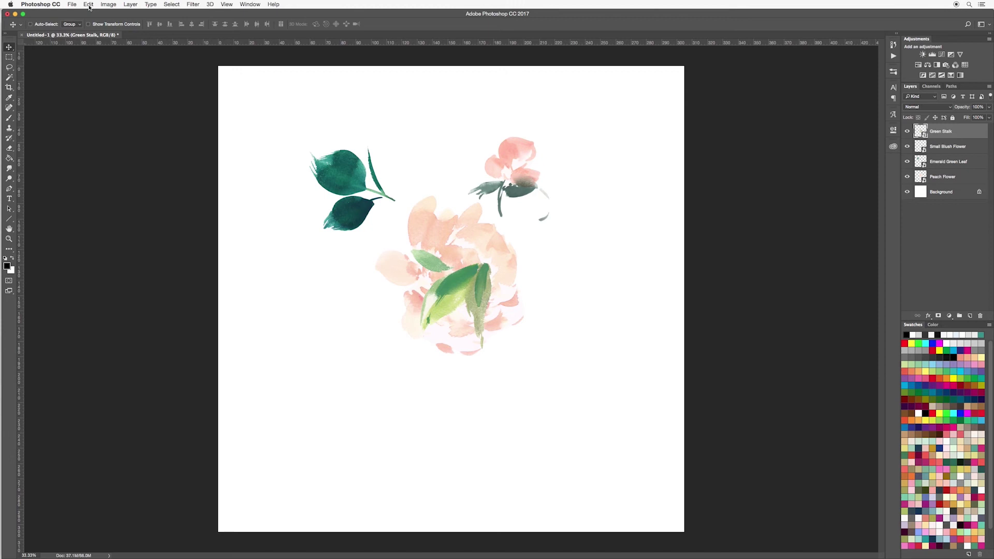
{"action": "left_click", "coordinate": [88, 5]}
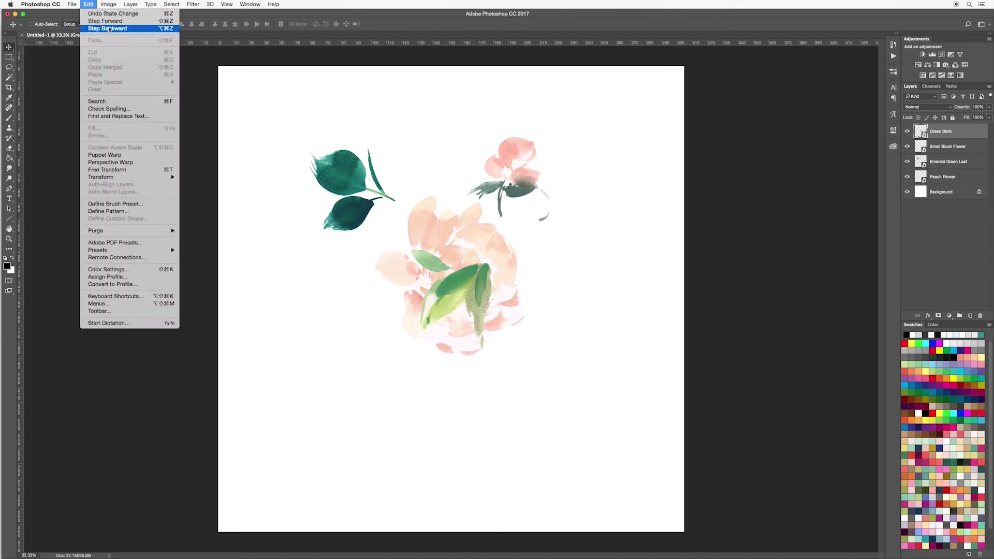
{"action": "left_click", "coordinate": [172, 29]}
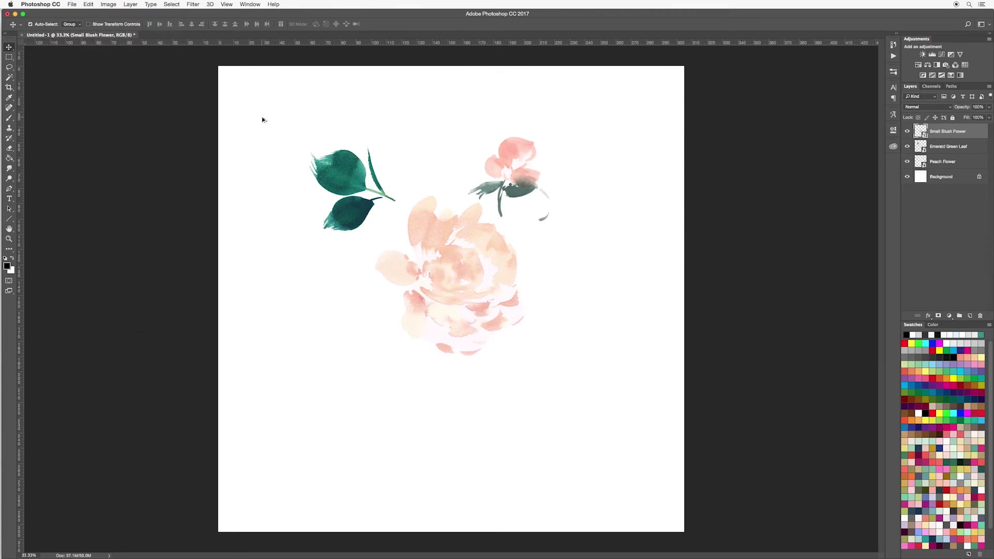
Step backward twice with Option+Cmd+Z, then redo with Shift+Cmd+Z to the latest state.
{"action": "key", "text": "super+alt+z"}
{"action": "key", "text": "super+alt+z"}
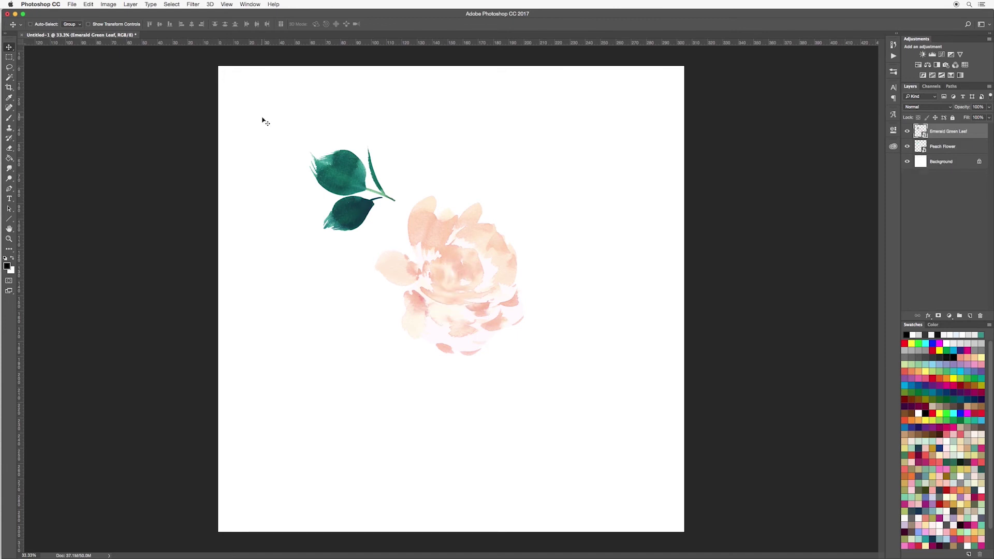
{"action": "key", "text": "super+alt+z"}
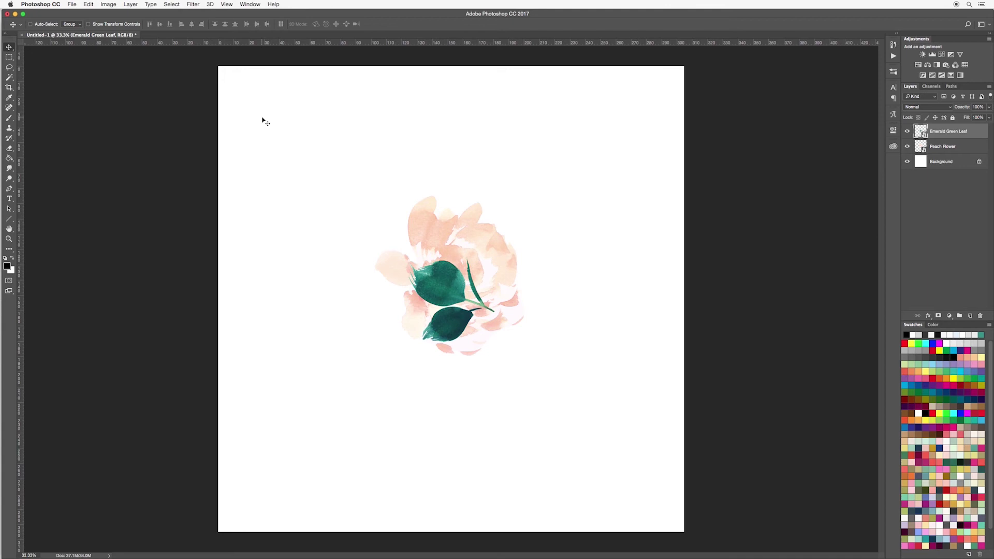
{"action": "key", "text": "super+shift+z"}
{"action": "key", "text": "super+shift+z"}
{"action": "key", "text": "super+shift+z"}
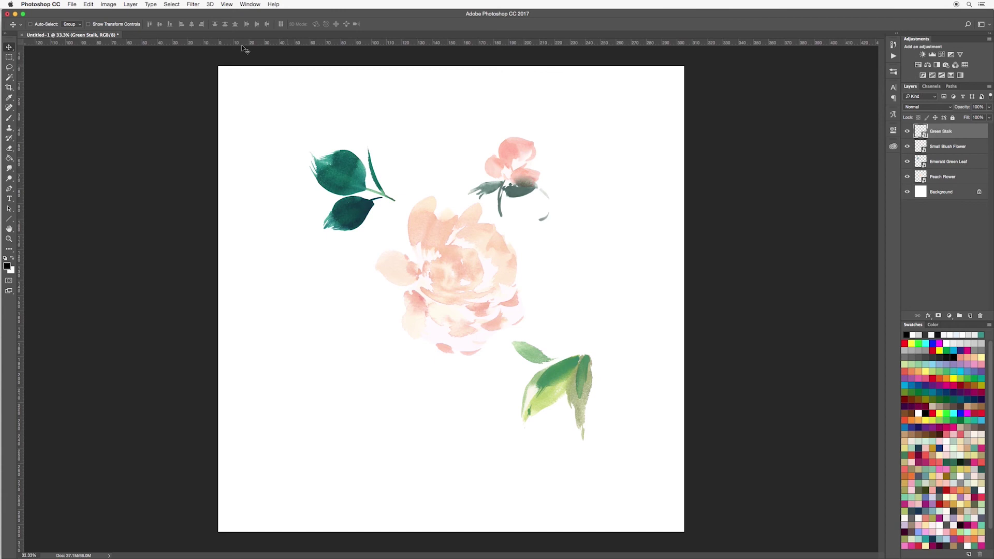
Show the History panel from the Window menu.
{"action": "left_click", "coordinate": [248, 5]}
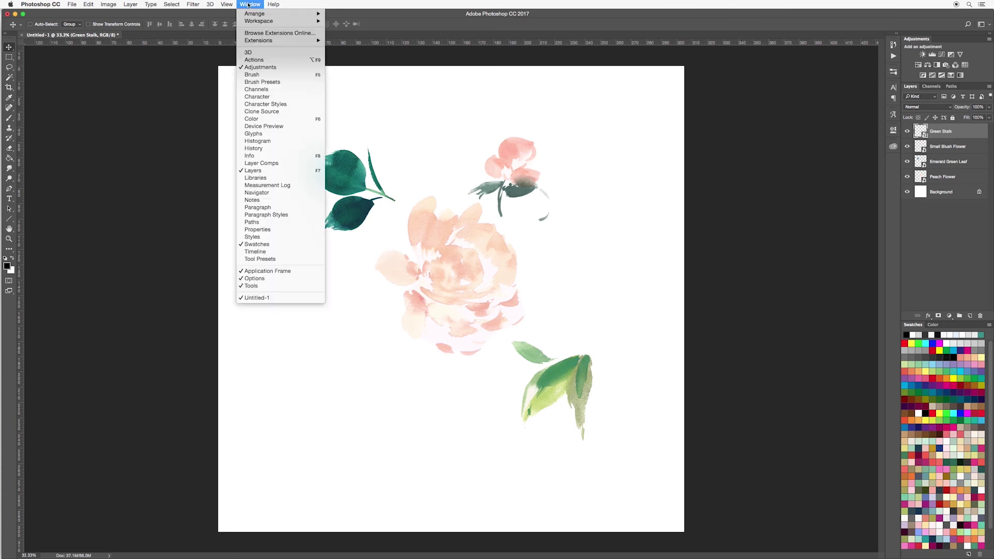
{"action": "left_click", "coordinate": [259, 149]}
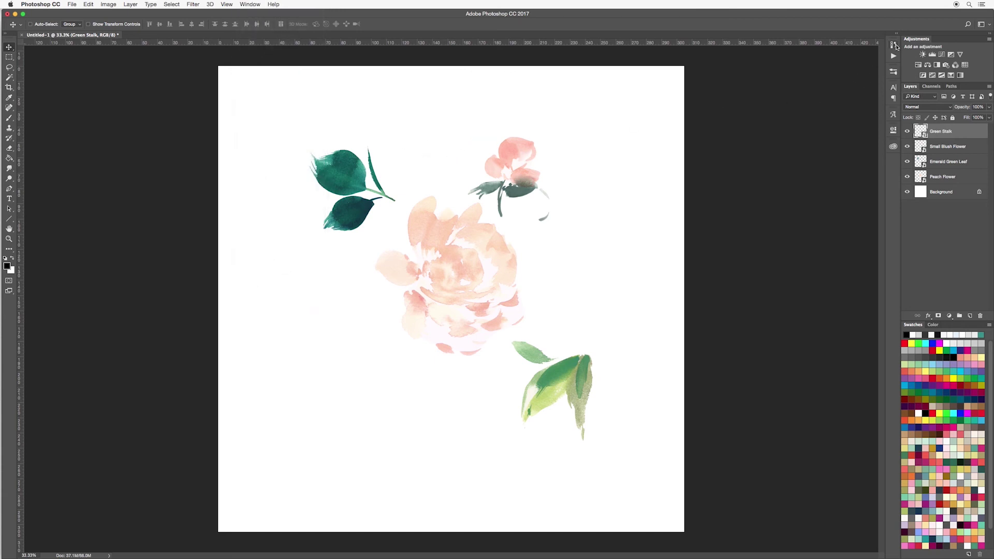
{"action": "left_click", "coordinate": [894, 45]}
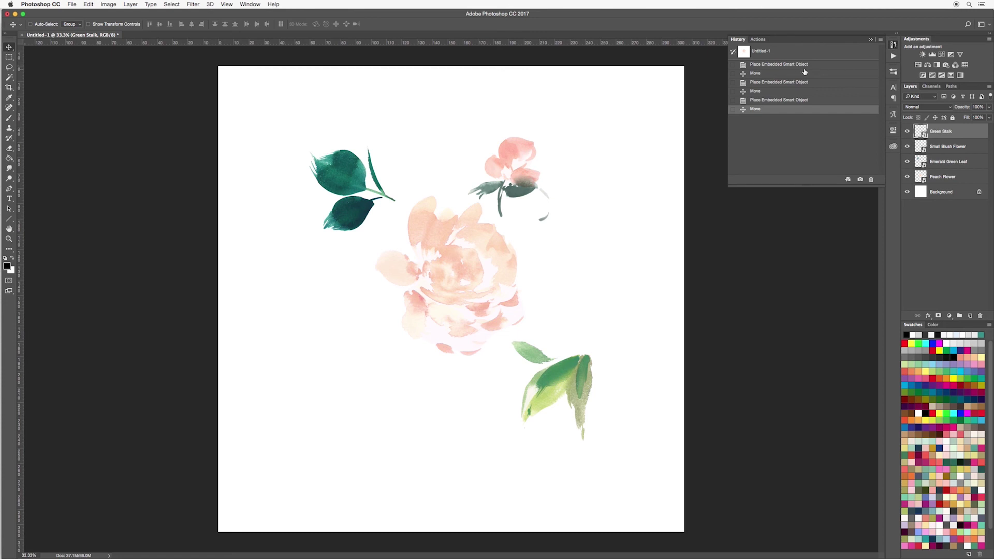
Click back and forth through the history states, ending on the Untitled-1 starting snapshot.
{"action": "left_click", "coordinate": [774, 91]}
{"action": "left_click", "coordinate": [774, 82]}
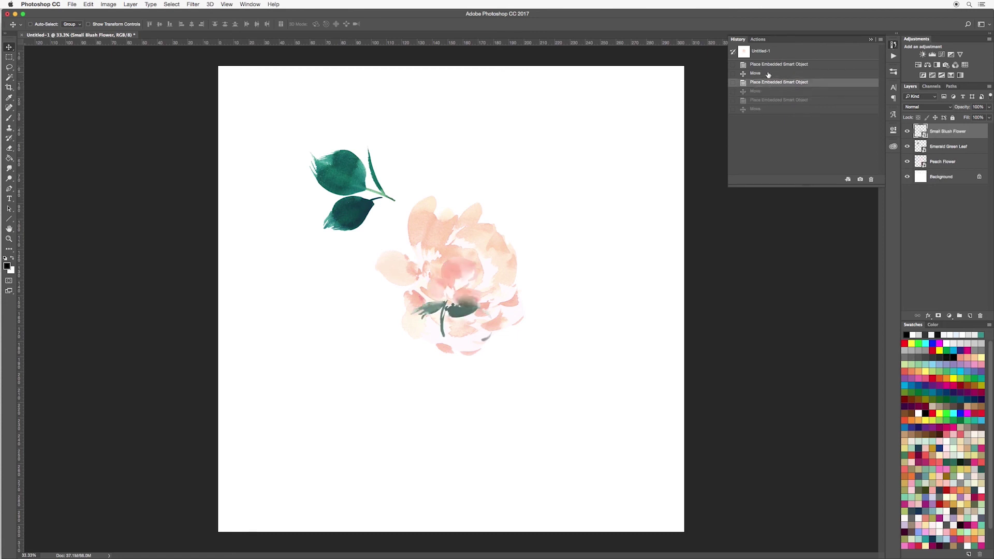
{"action": "left_click", "coordinate": [771, 73]}
{"action": "left_click", "coordinate": [769, 64]}
{"action": "left_click", "coordinate": [770, 73]}
{"action": "left_click", "coordinate": [772, 100]}
{"action": "left_click", "coordinate": [771, 90]}
{"action": "left_click", "coordinate": [771, 82]}
{"action": "left_click", "coordinate": [772, 108]}
{"action": "left_click", "coordinate": [775, 66]}
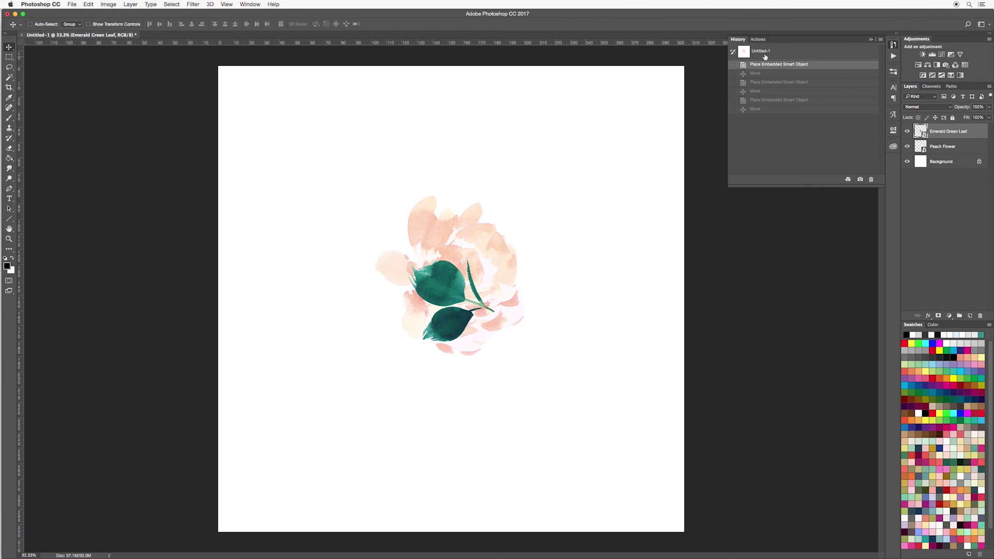
{"action": "left_click", "coordinate": [764, 54]}
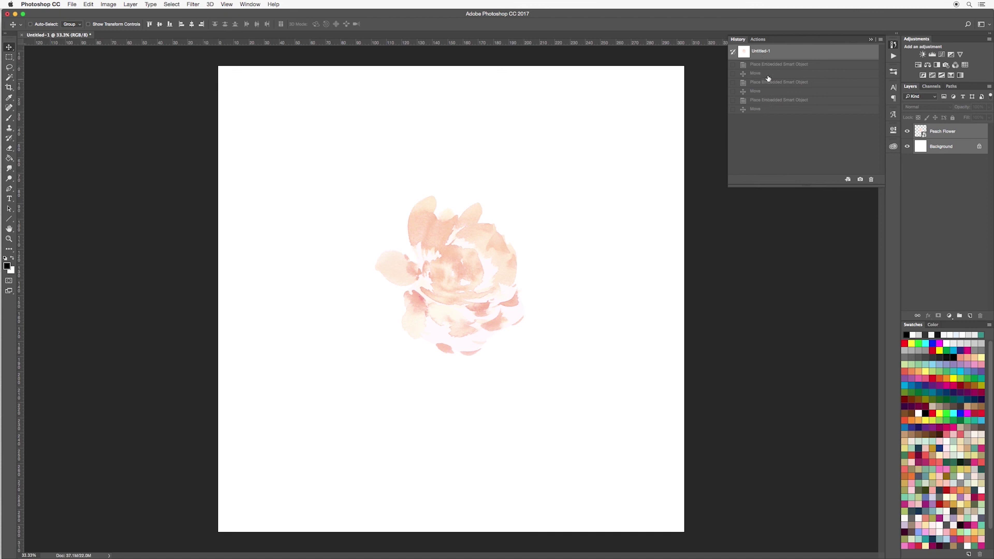
Collapse the History panel with its >> button.
{"action": "left_click", "coordinate": [871, 40]}
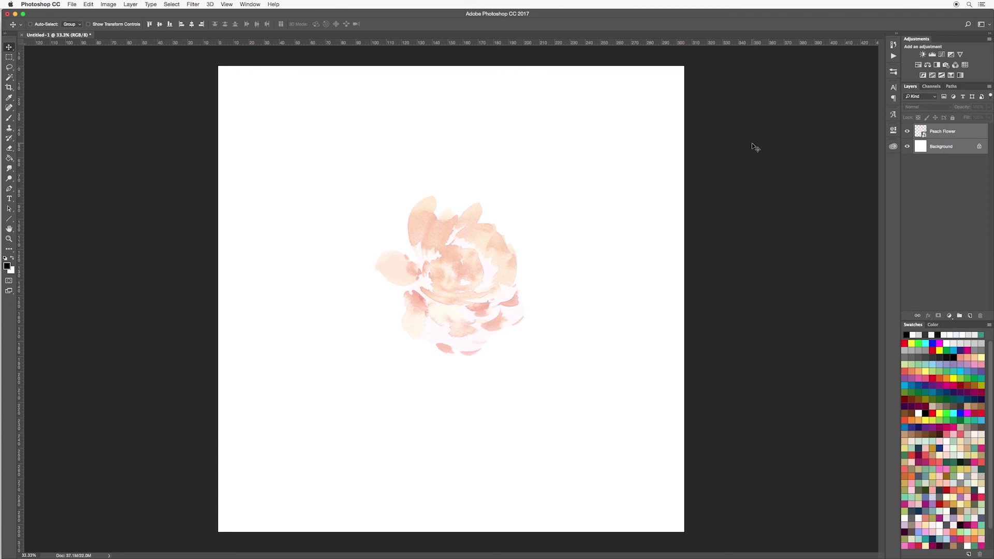